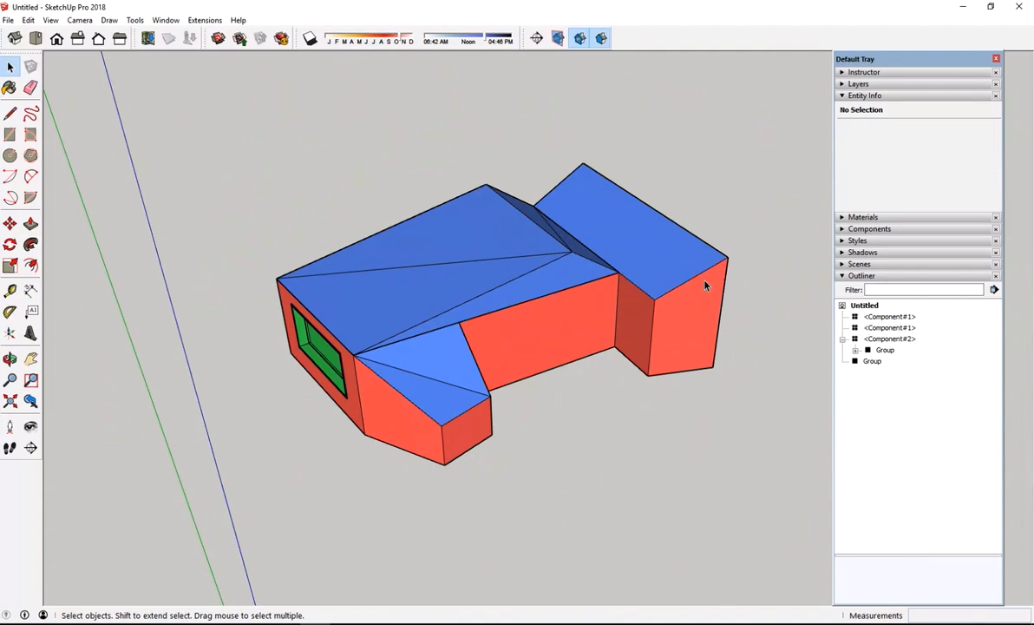
# Check that the Outliner is enabled among the default tray's panels
pyautogui.moveTo(713, 232); pyautogui.dragTo(607, 278, button='middle')
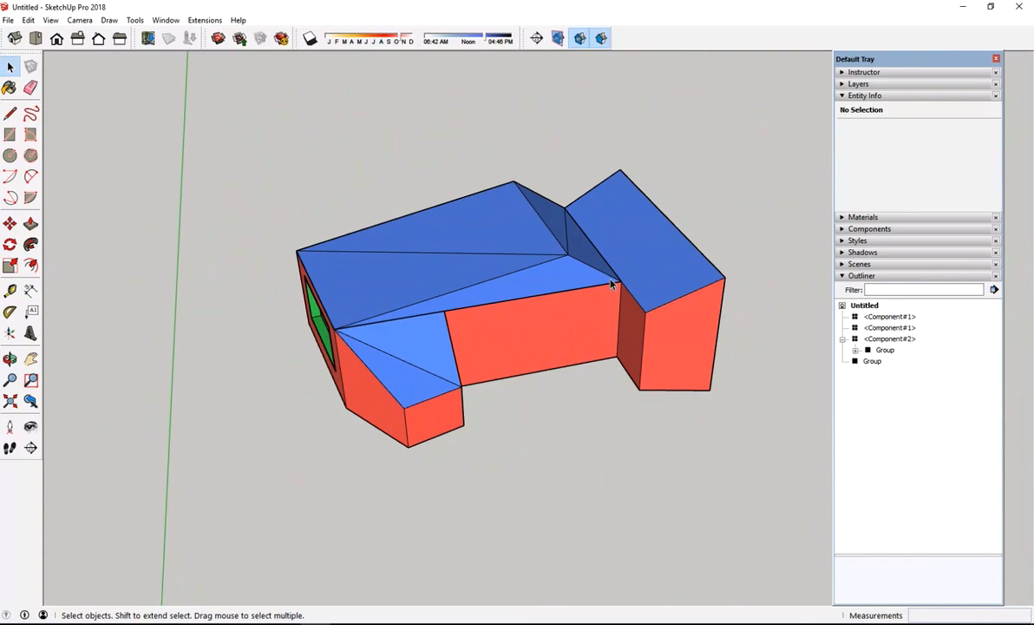
pyautogui.moveTo(352, 302); pyautogui.dragTo(545, 286, button='middle')
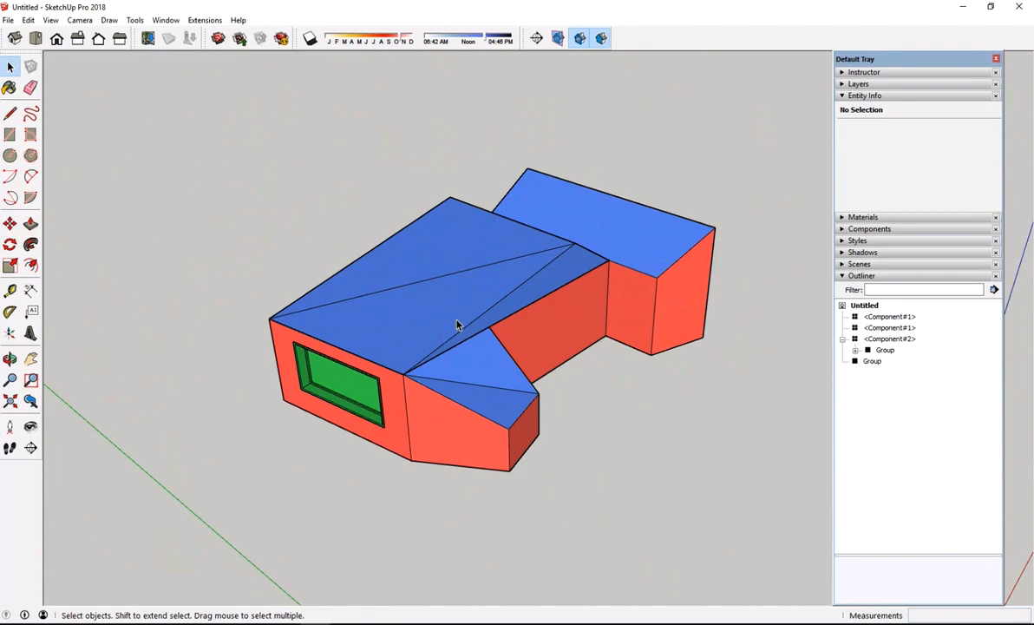
pyautogui.click(165, 20)
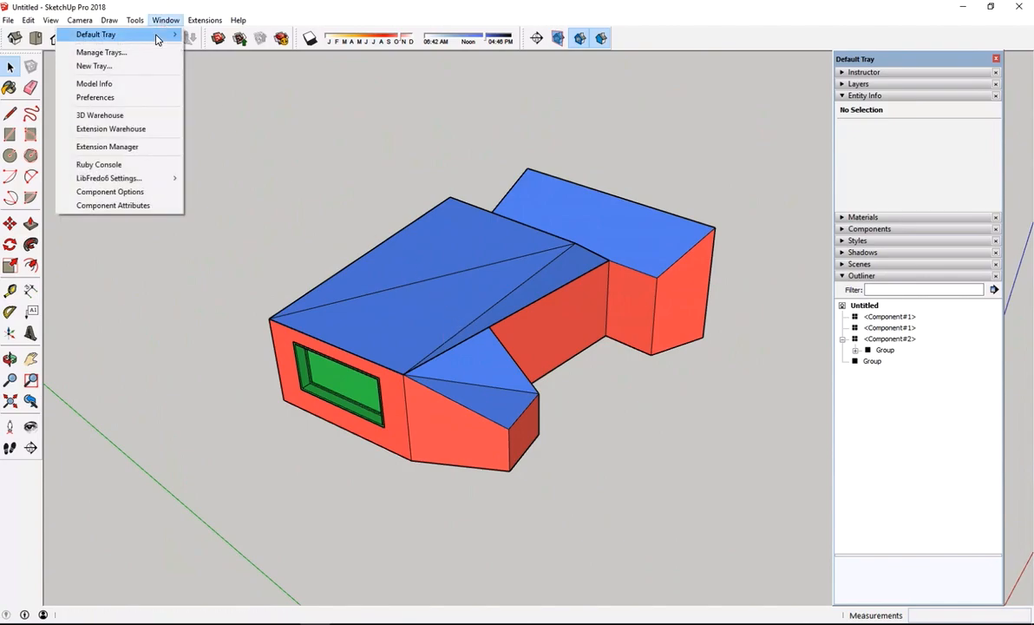
pyautogui.moveTo(158, 39)
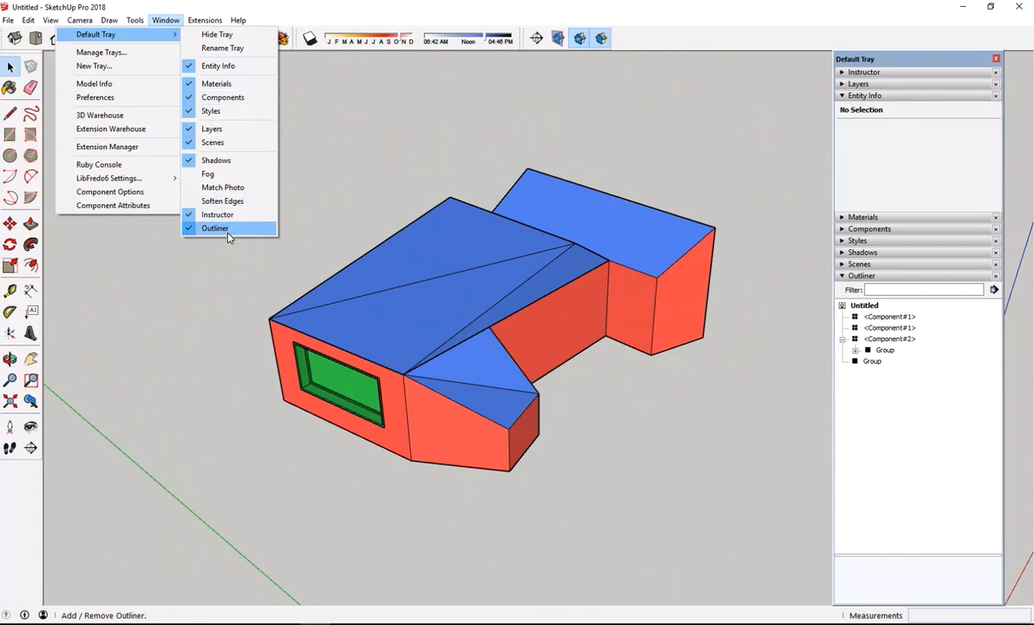
pyautogui.click(321, 202)
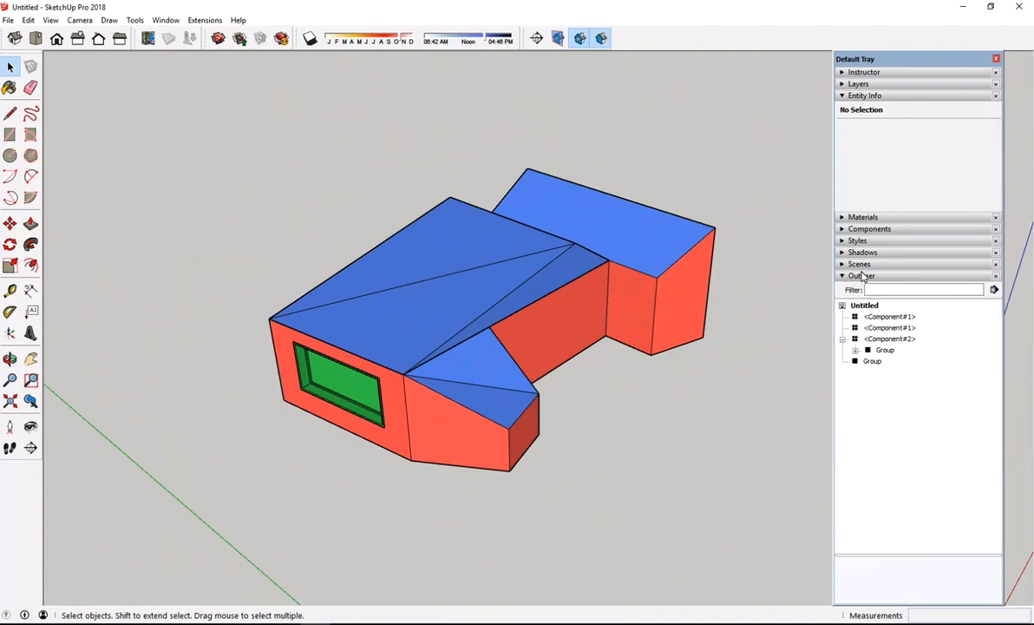
# Select the ungrouped roof entry and both Component#1 entries in the Outliner to identify each object in the model
pyautogui.click(872, 361)
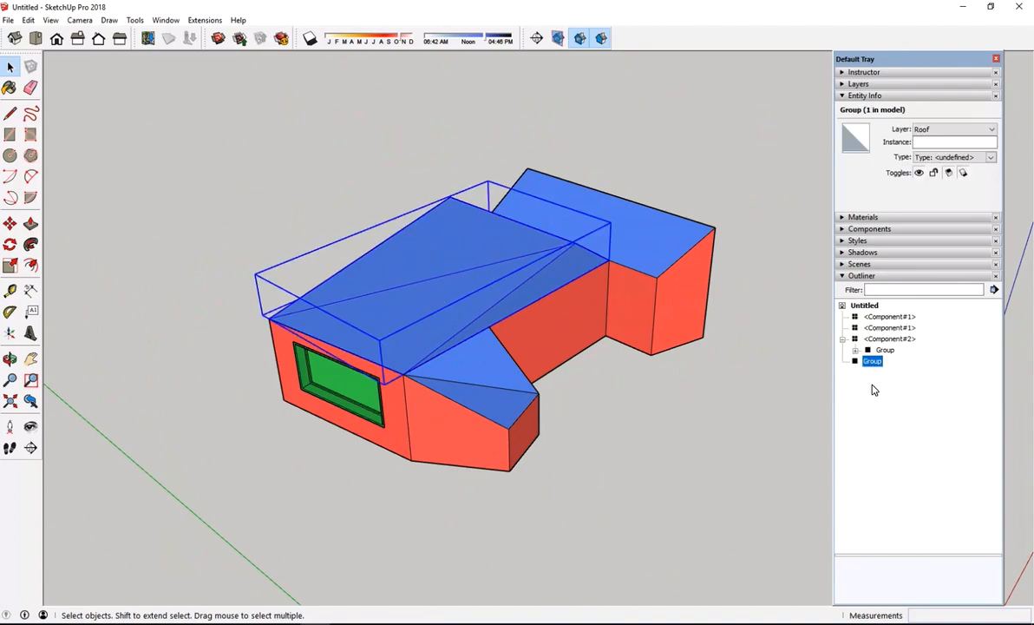
pyautogui.click(888, 317)
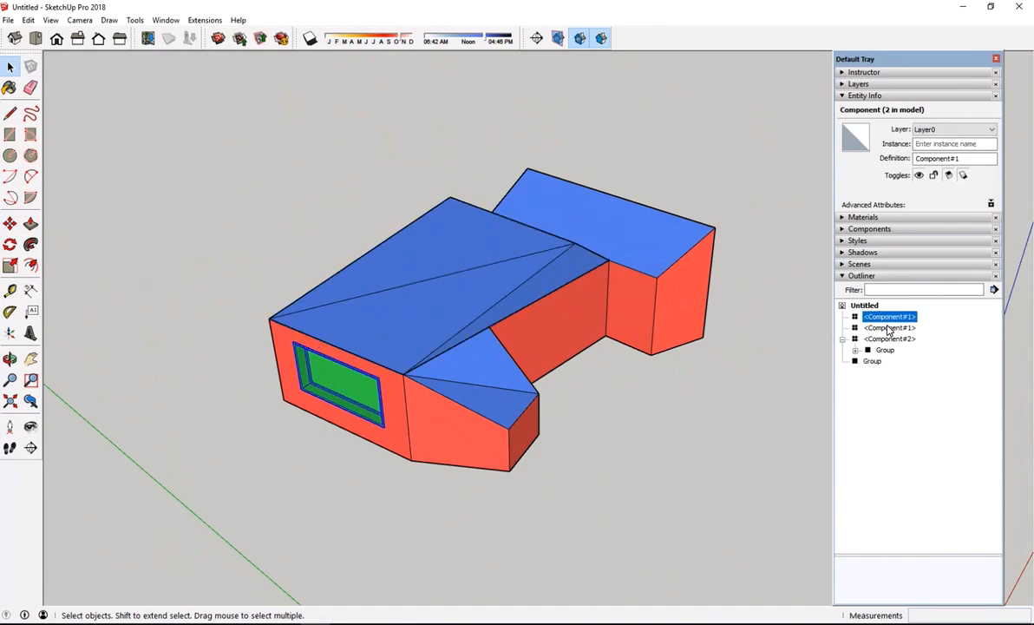
pyautogui.moveTo(473, 414); pyautogui.dragTo(369, 417, button='middle')
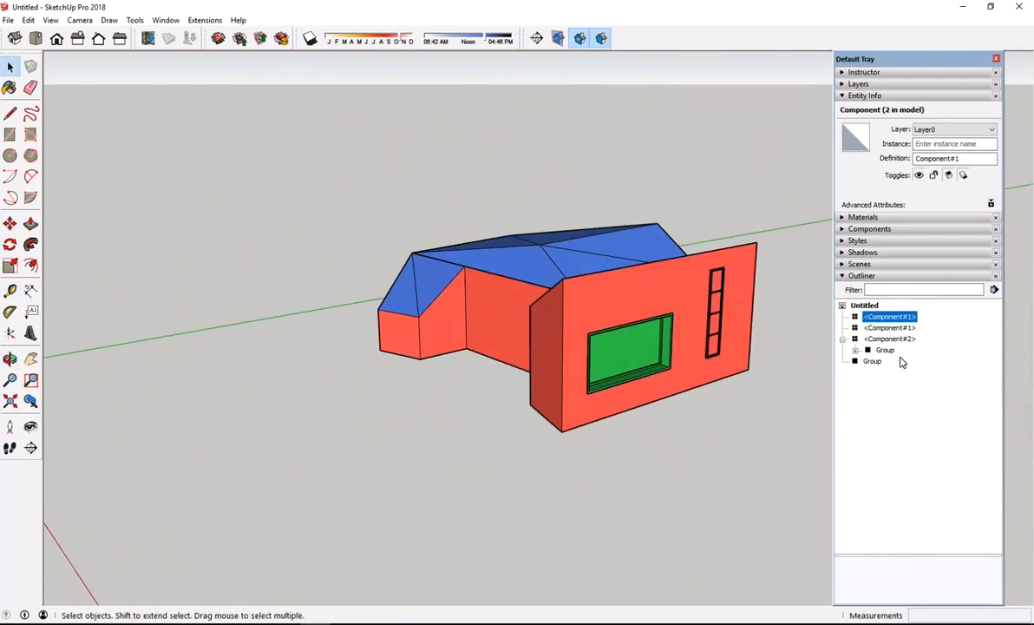
pyautogui.click(888, 328)
pyautogui.moveTo(517, 312); pyautogui.dragTo(627, 387, button='middle')
pyautogui.moveTo(429, 324); pyautogui.dragTo(609, 387, button='middle')
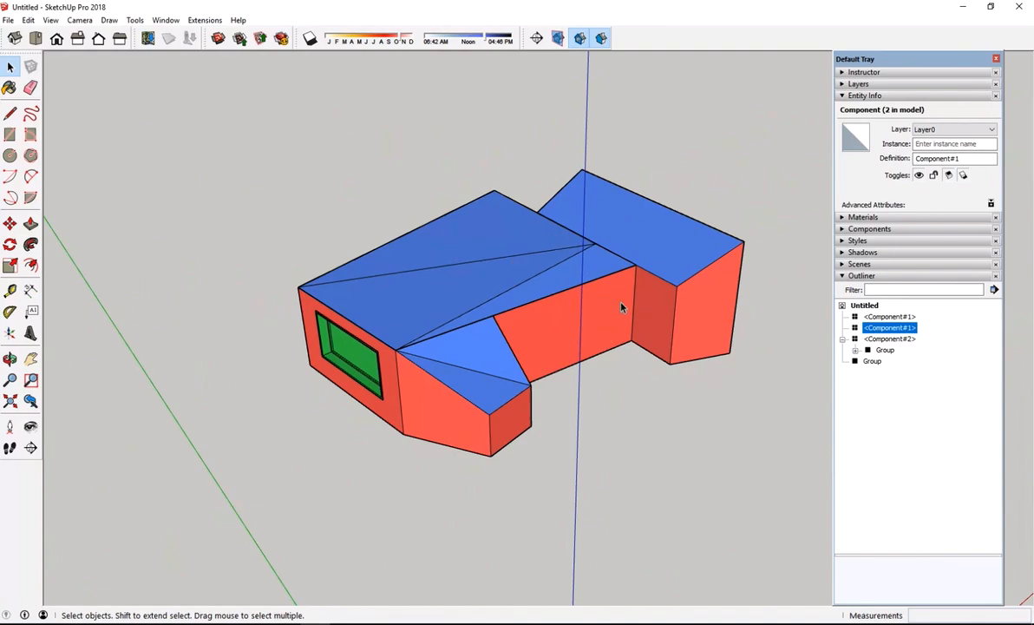
# Select the large main roof group in the model and give it the instance name East_Roof
pyautogui.moveTo(635, 269); pyautogui.dragTo(593, 278, button='middle')
pyautogui.click(584, 270)
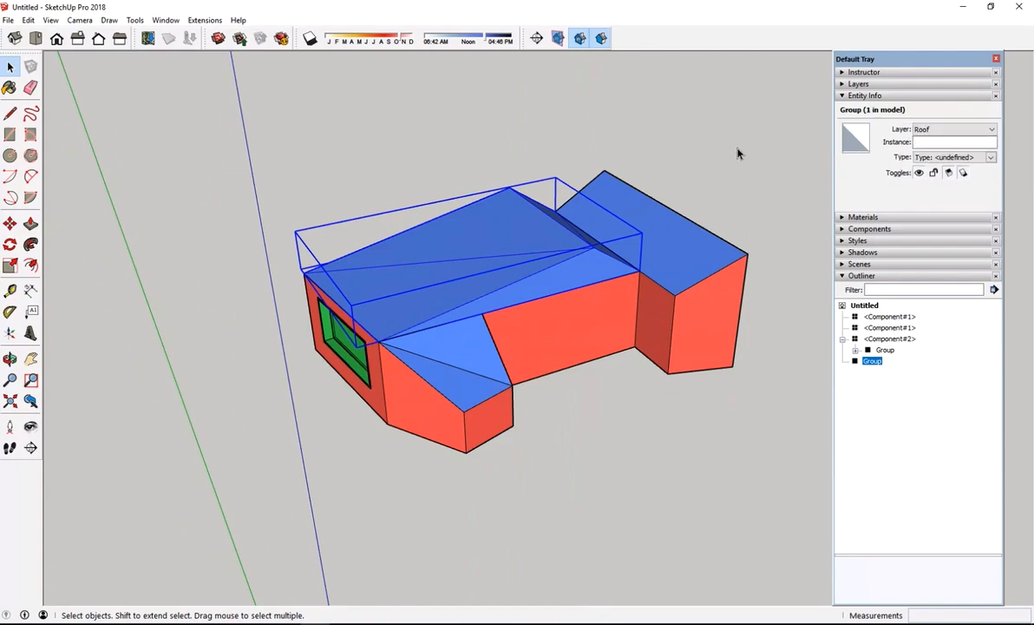
pyautogui.click(941, 141)
pyautogui.click(761, 374)
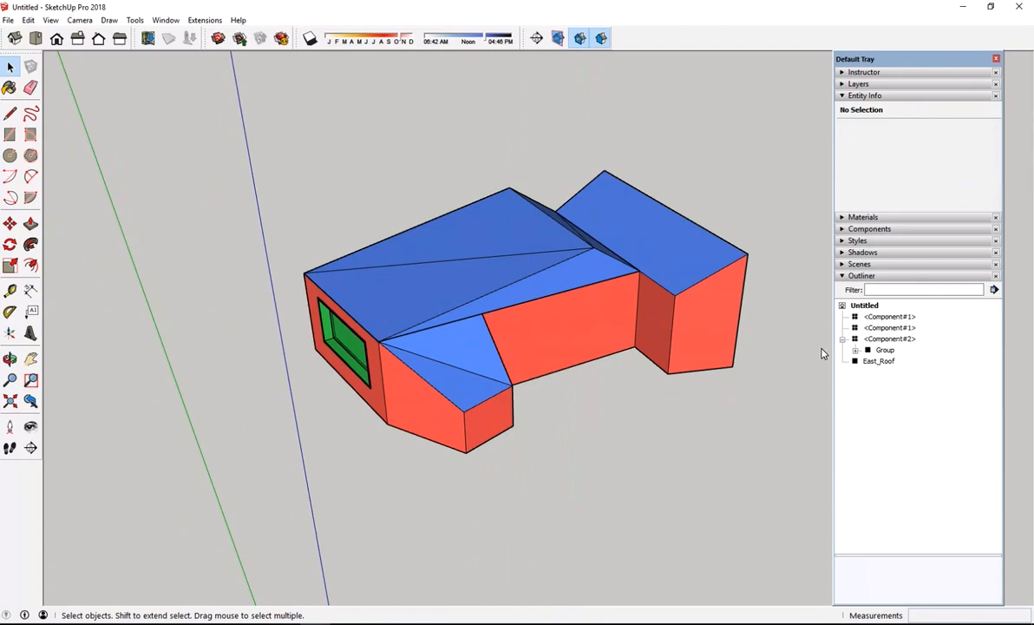
# Group the loose roof faces over the two side wings, together with their edges
pyautogui.click(685, 268)
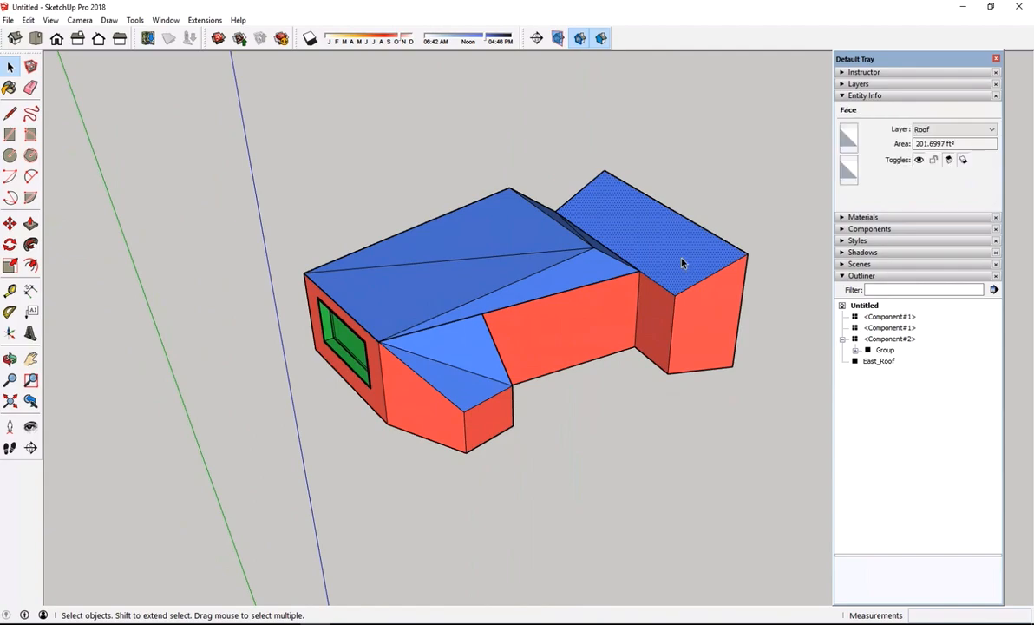
pyautogui.doubleClick(667, 277)
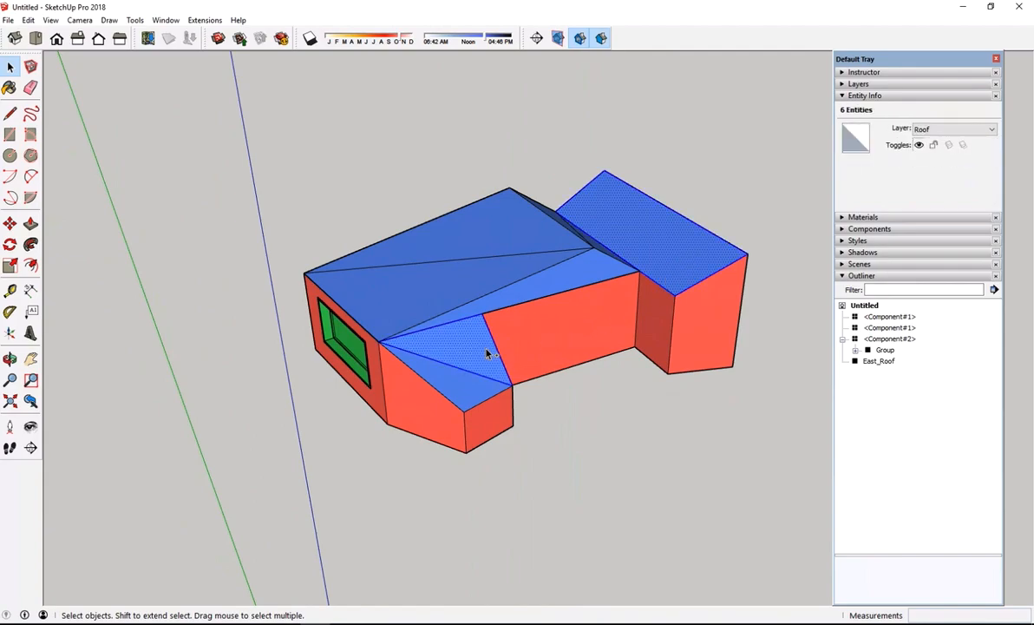
pyautogui.keyDown('shift'); pyautogui.doubleClick(476, 386); pyautogui.keyUp('shift')
pyautogui.moveTo(486, 306); pyautogui.dragTo(499, 323, button='middle')
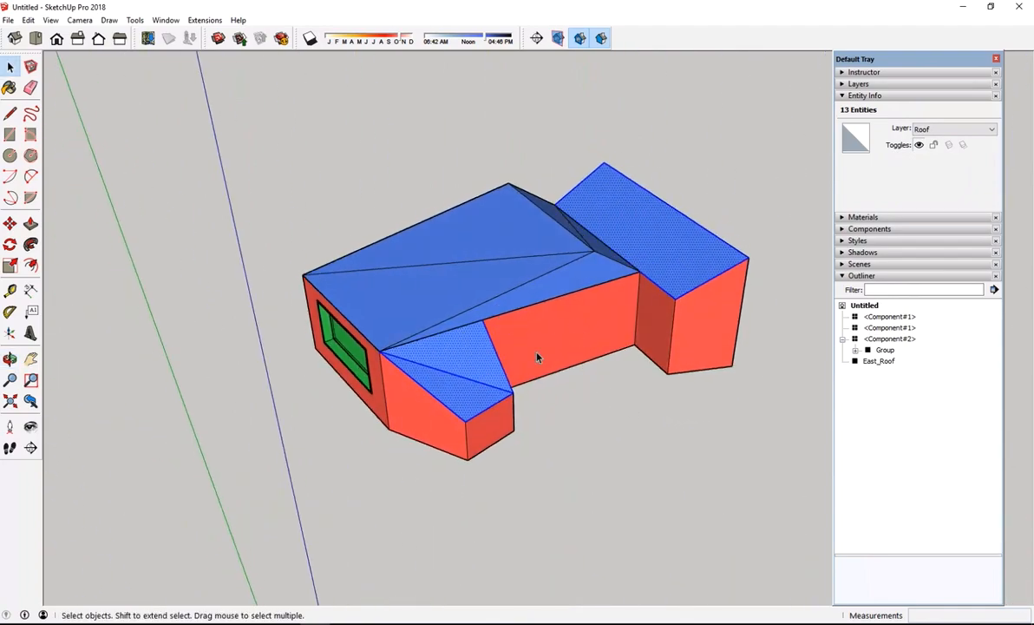
pyautogui.rightClick(460, 353)
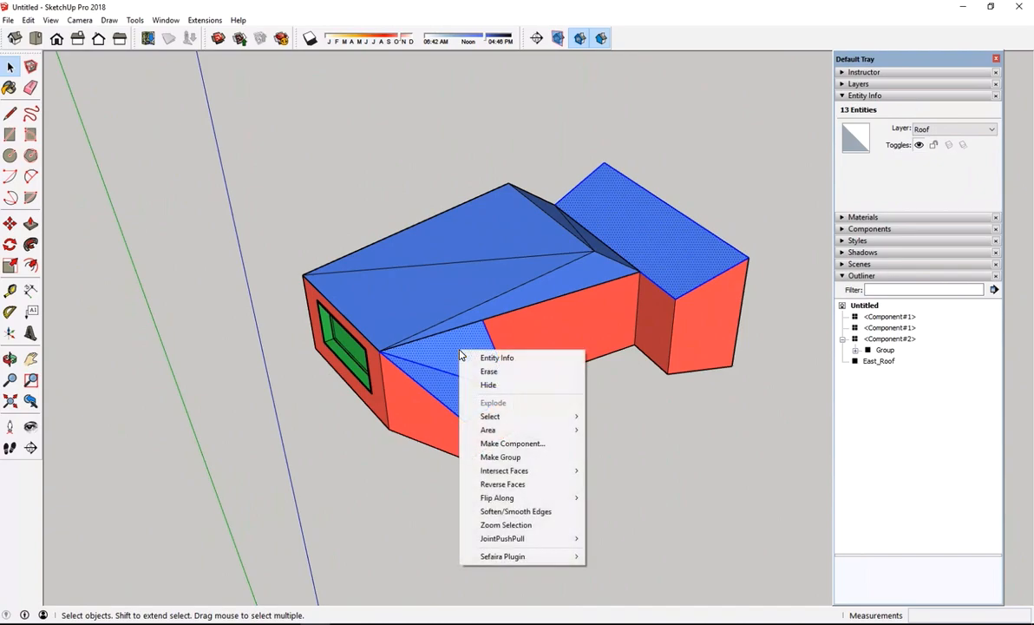
pyautogui.click(510, 457)
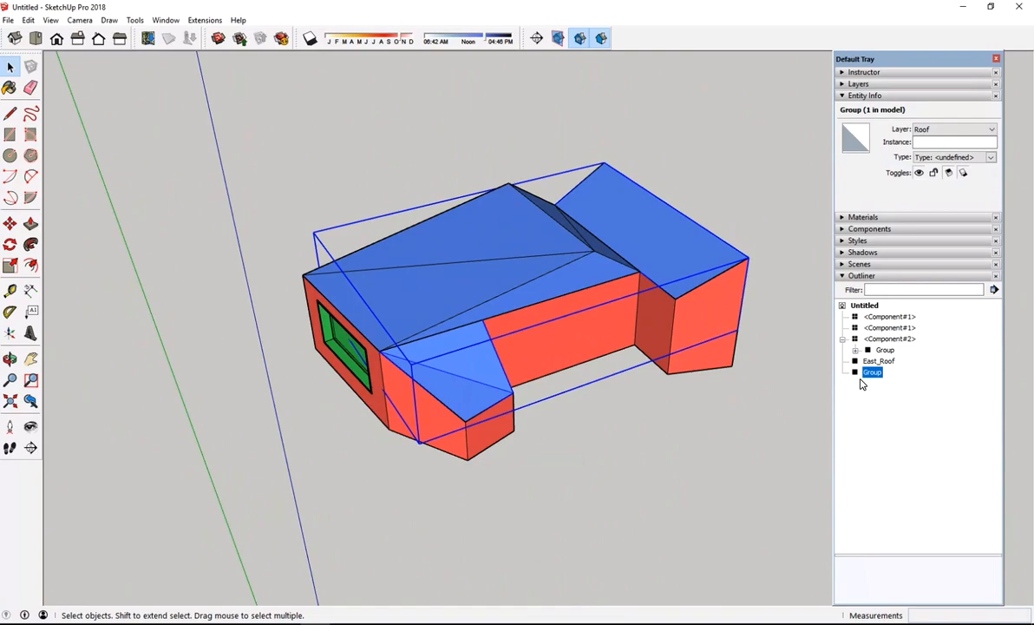
# Give the new side-wing roof group the instance name R_Roof
pyautogui.click(933, 141)
pyautogui.write('R_Roof')
pyautogui.click(741, 415)
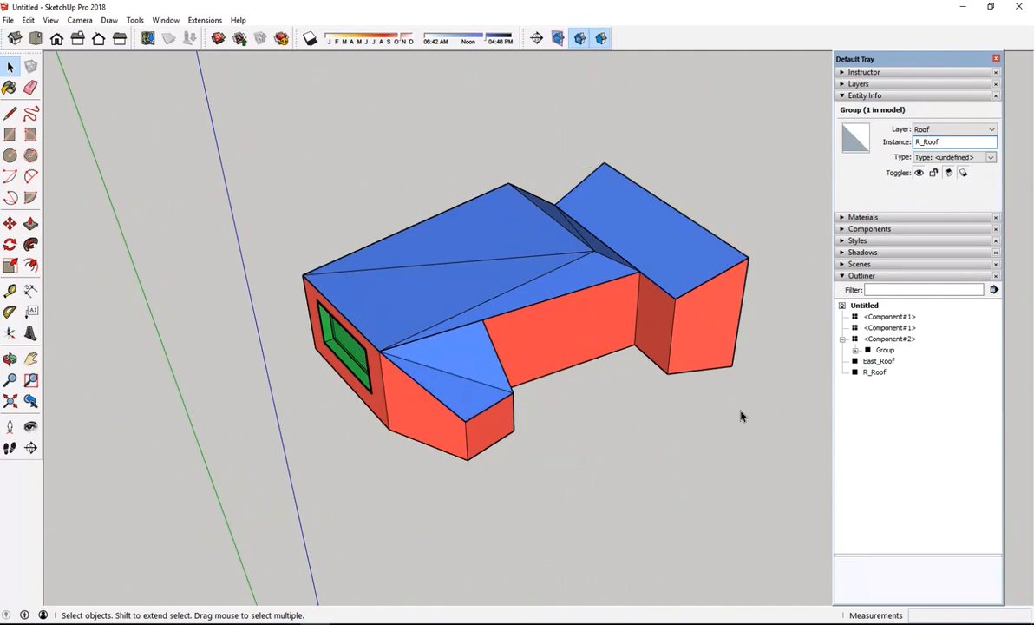
# Combine East_Roof and R_Roof into one parent group and name it Roof_1
pyautogui.click(877, 362)
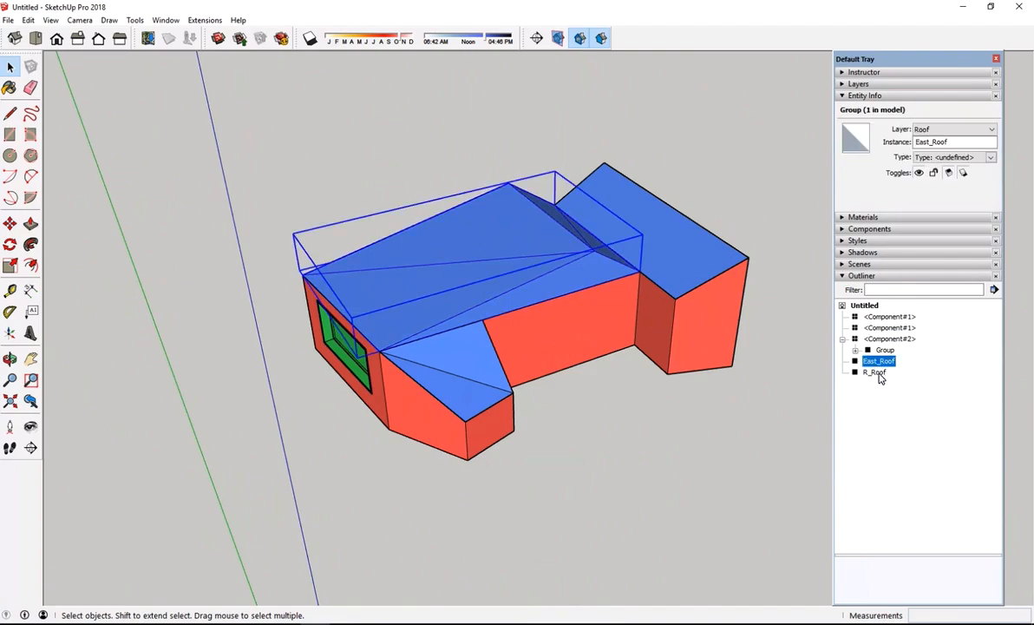
pyautogui.keyDown('shift'); pyautogui.click(876, 372); pyautogui.keyUp('shift')
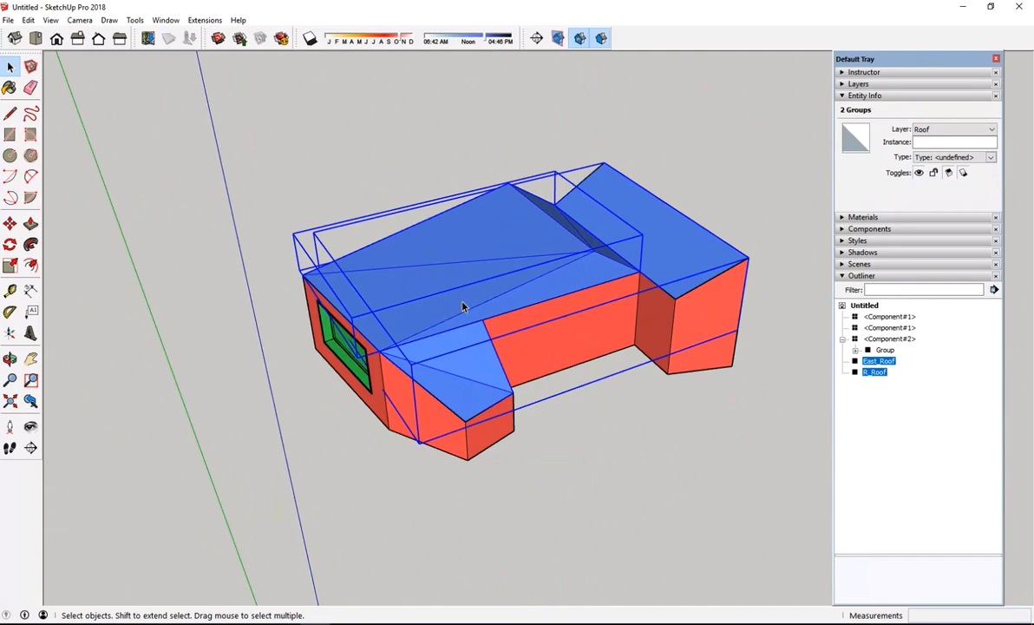
pyautogui.rightClick(886, 368)
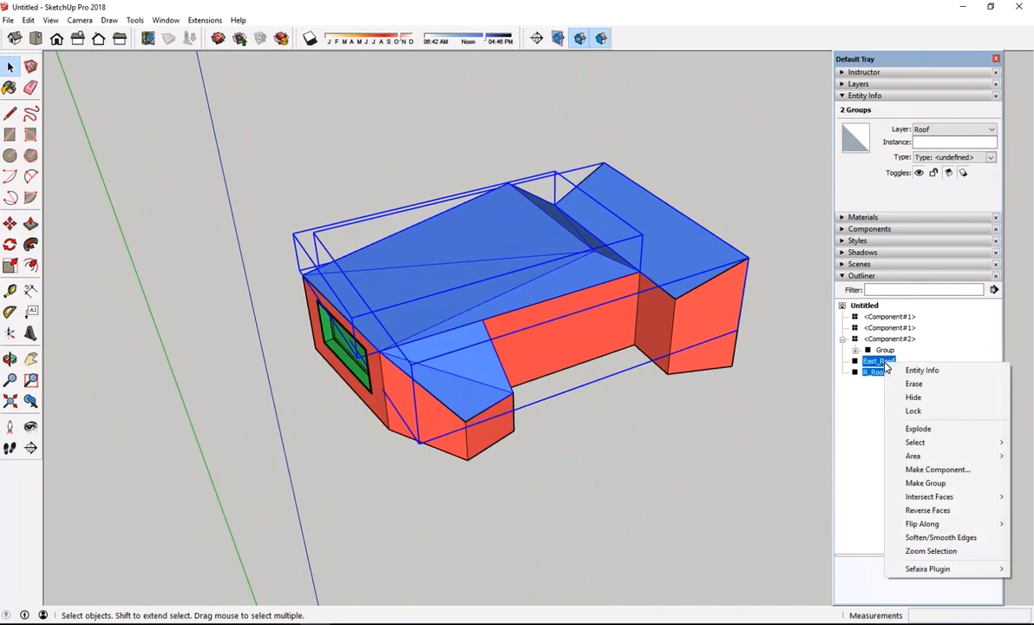
pyautogui.click(925, 482)
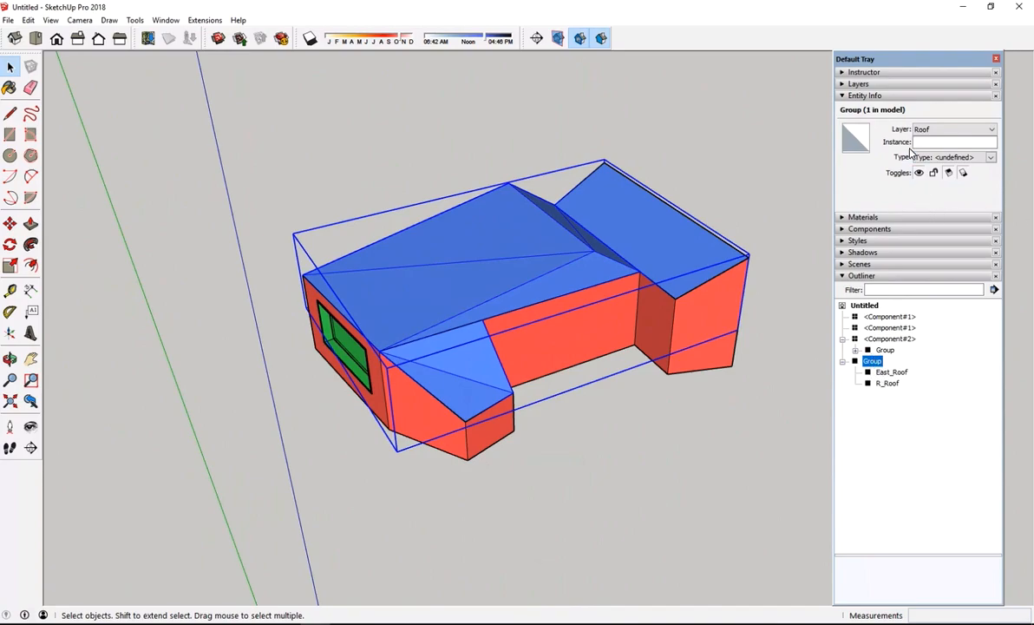
pyautogui.click(942, 142)
pyautogui.write('Roof_1')
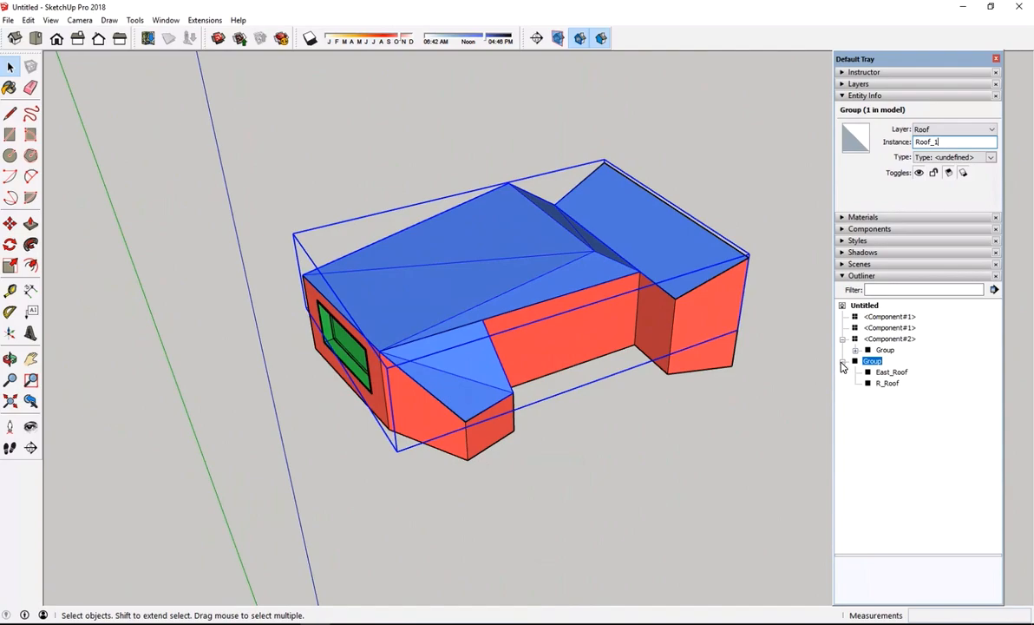
pyautogui.click(741, 380)
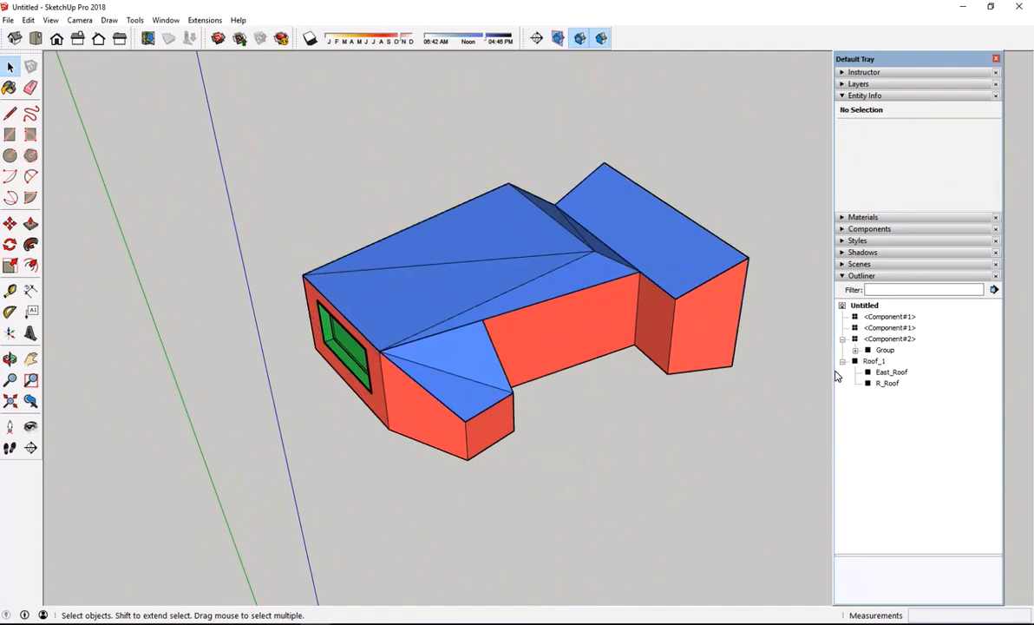
# Rename the parent roof group Roof_B1
pyautogui.click(874, 360)
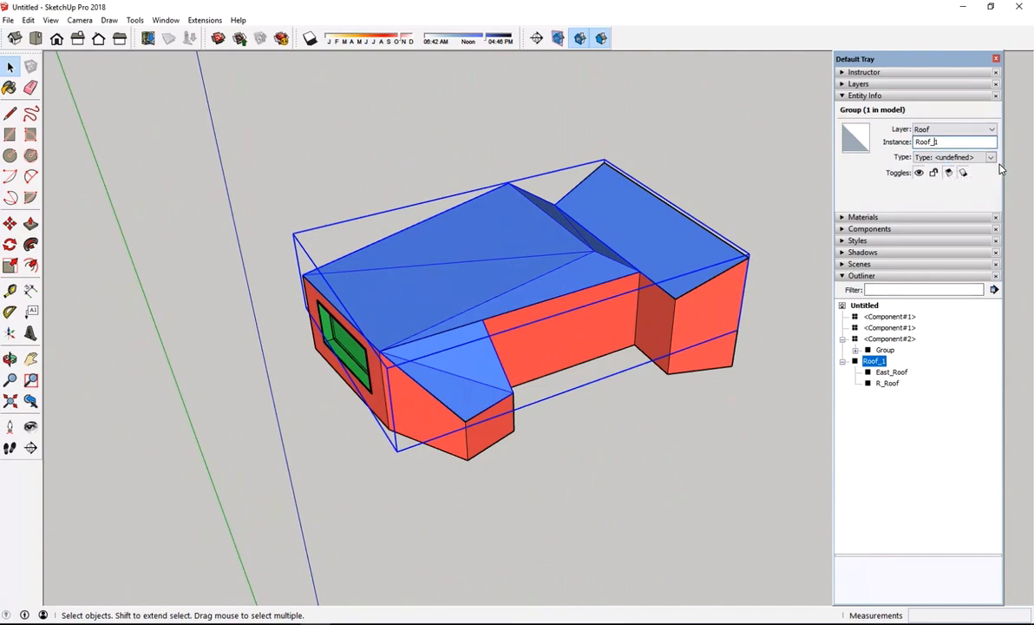
pyautogui.write('B')
pyautogui.click(751, 196)
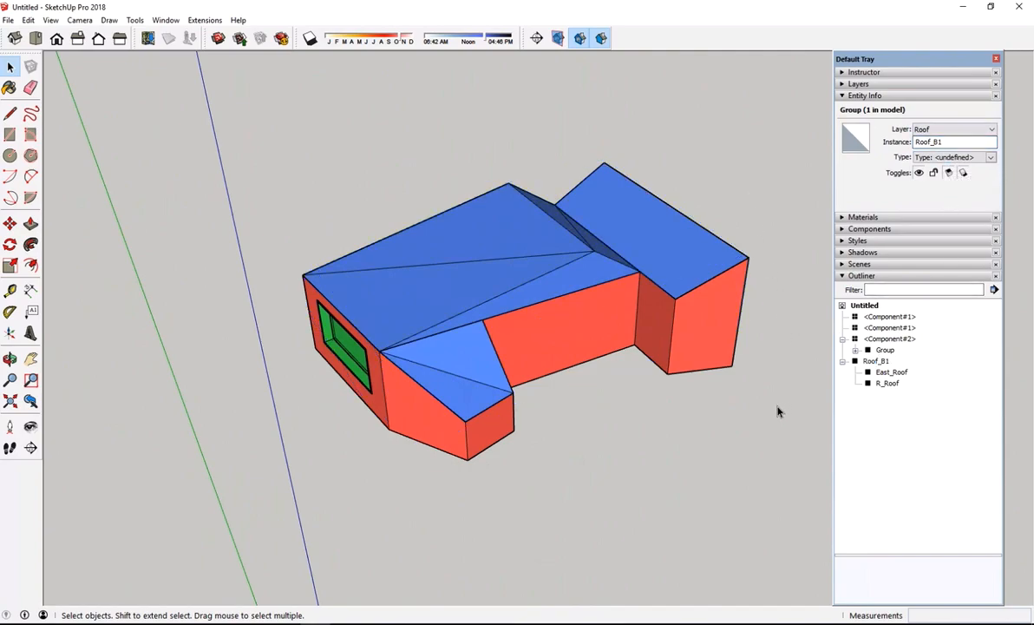
# Examine the Roof_B1 hierarchy by collapsing and expanding it, entering East_Roof and Roof_B1 for editing, and selecting R_Roof inside
pyautogui.moveTo(721, 420); pyautogui.dragTo(723, 457, button='middle')
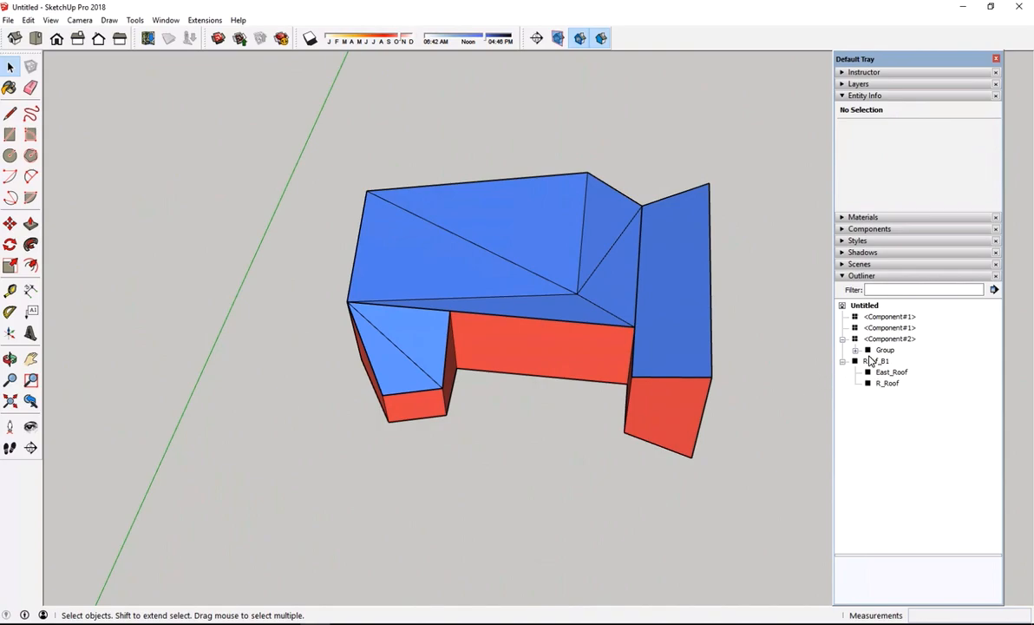
pyautogui.click(842, 361)
pyautogui.moveTo(733, 346); pyautogui.dragTo(843, 344, button='middle')
pyautogui.click(842, 361)
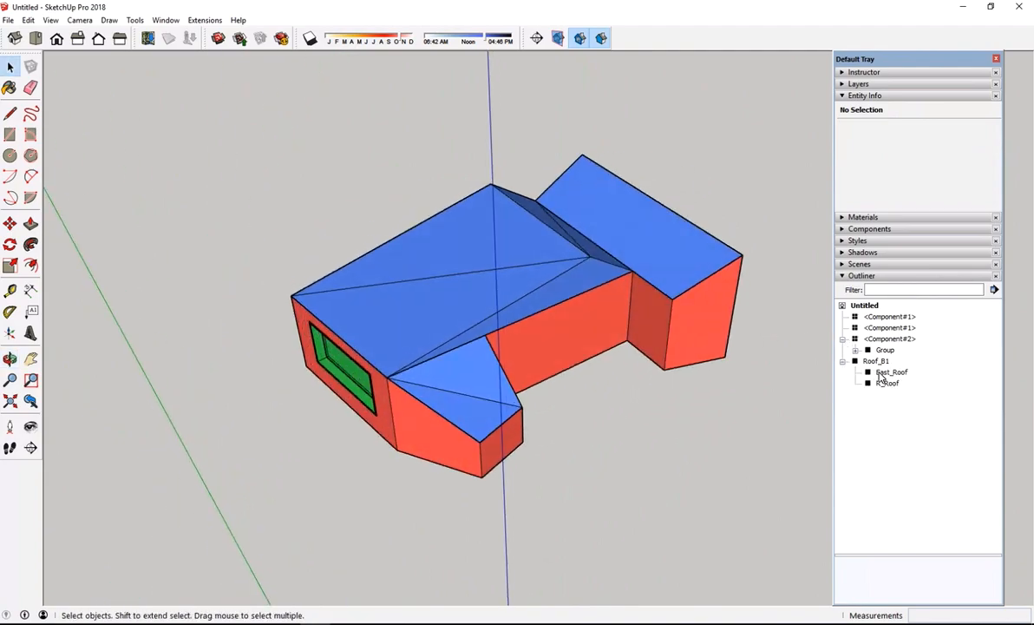
pyautogui.doubleClick(883, 372)
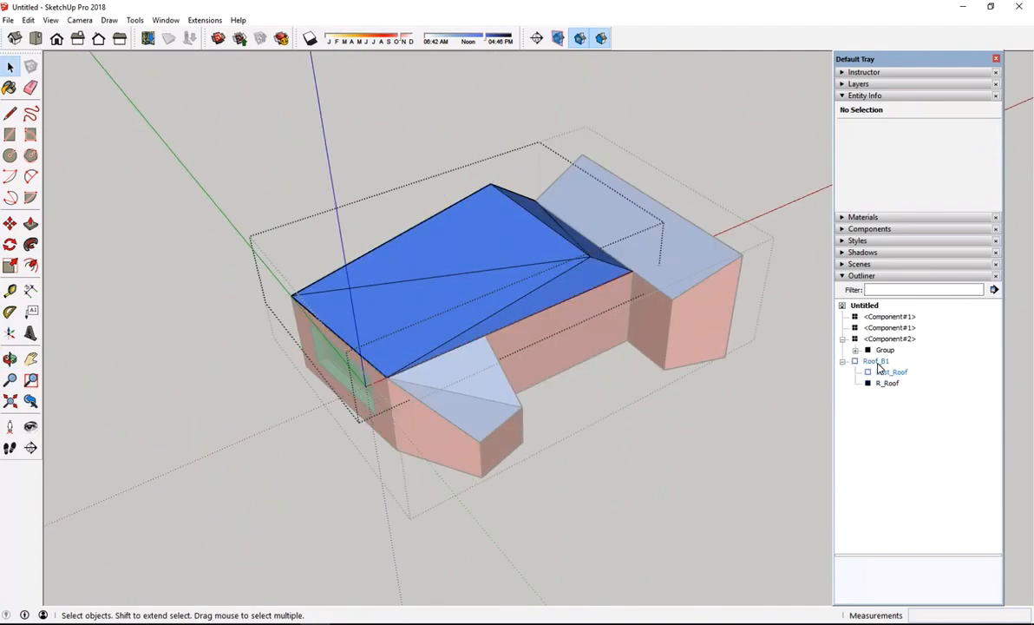
pyautogui.doubleClick(877, 363)
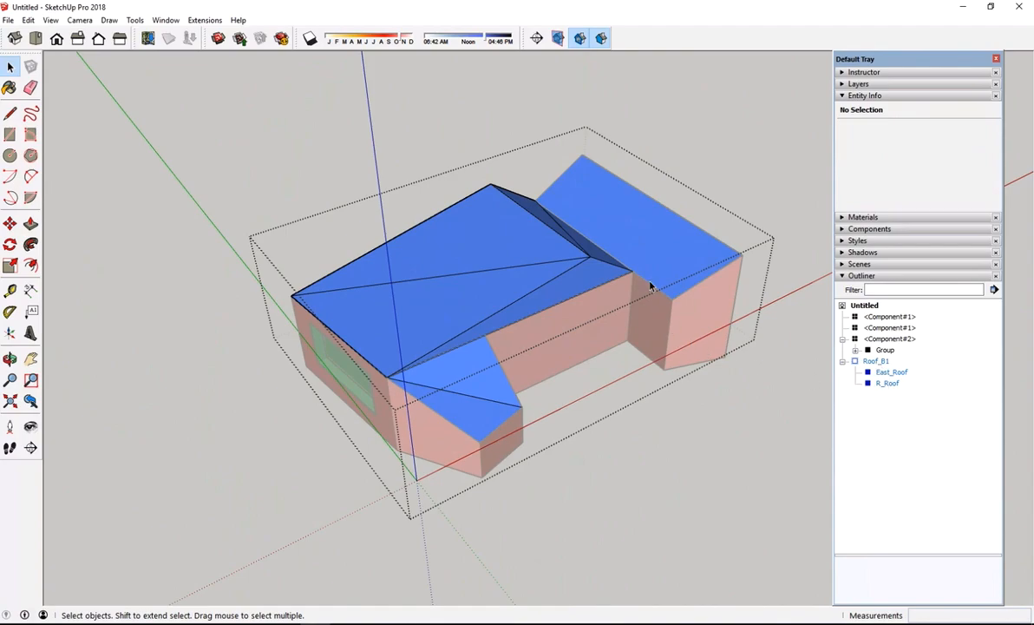
pyautogui.click(626, 254)
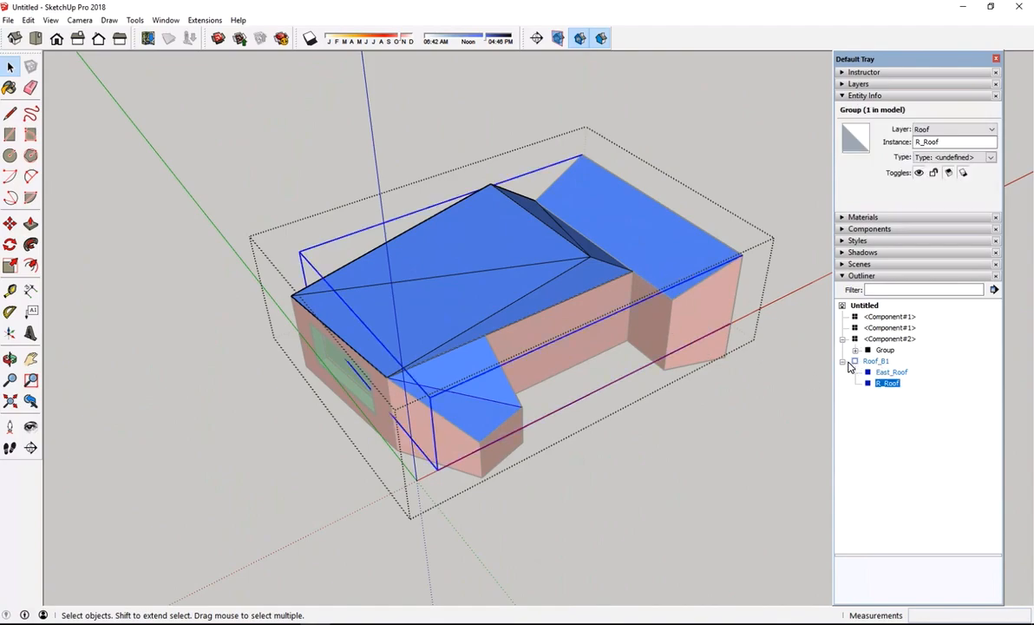
pyautogui.click(738, 410)
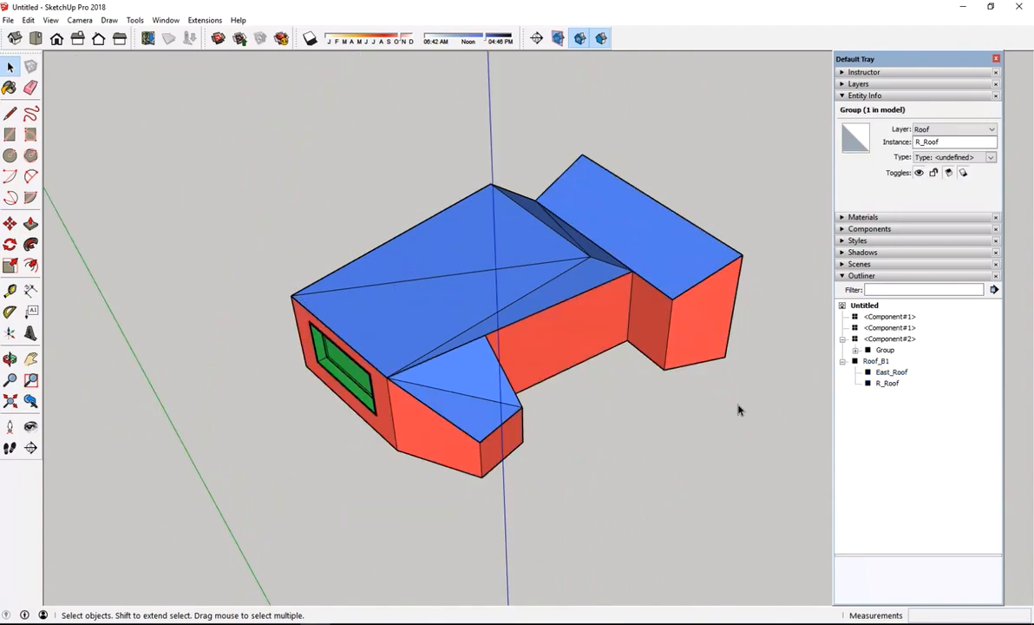
# Give the window component in the end wall beside the small projecting wing the instance name E_Wind_T1
pyautogui.moveTo(729, 403); pyautogui.dragTo(659, 413, button='middle')
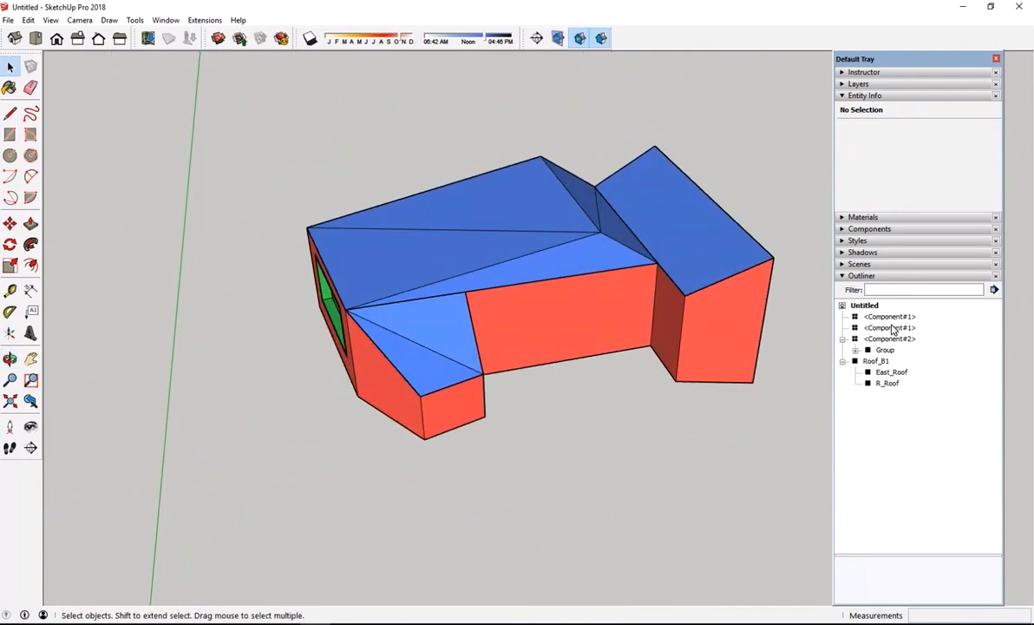
pyautogui.click(891, 316)
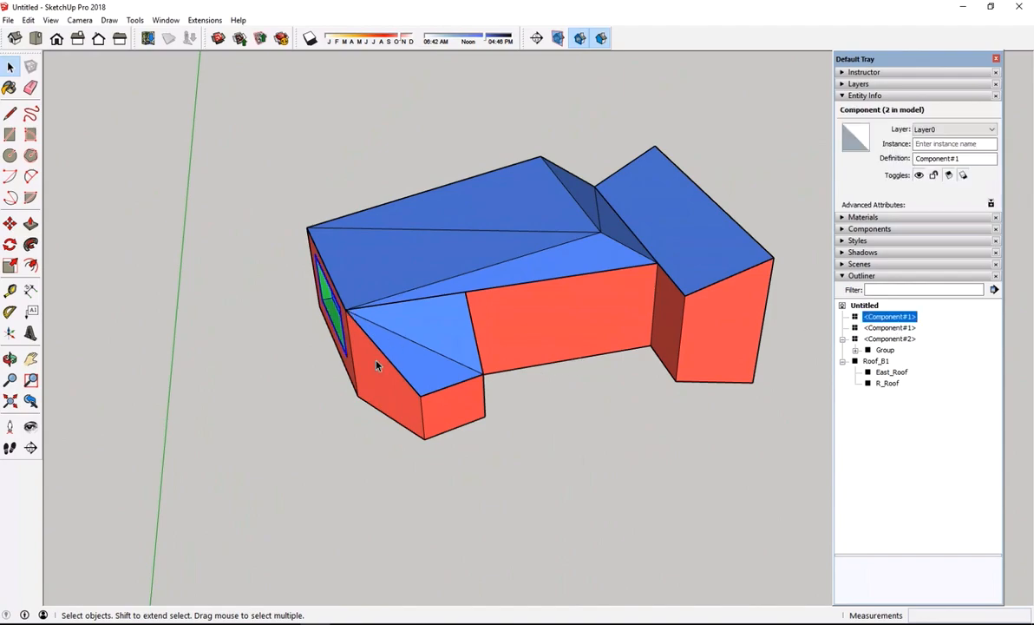
pyautogui.moveTo(376, 365); pyautogui.dragTo(387, 343, button='middle')
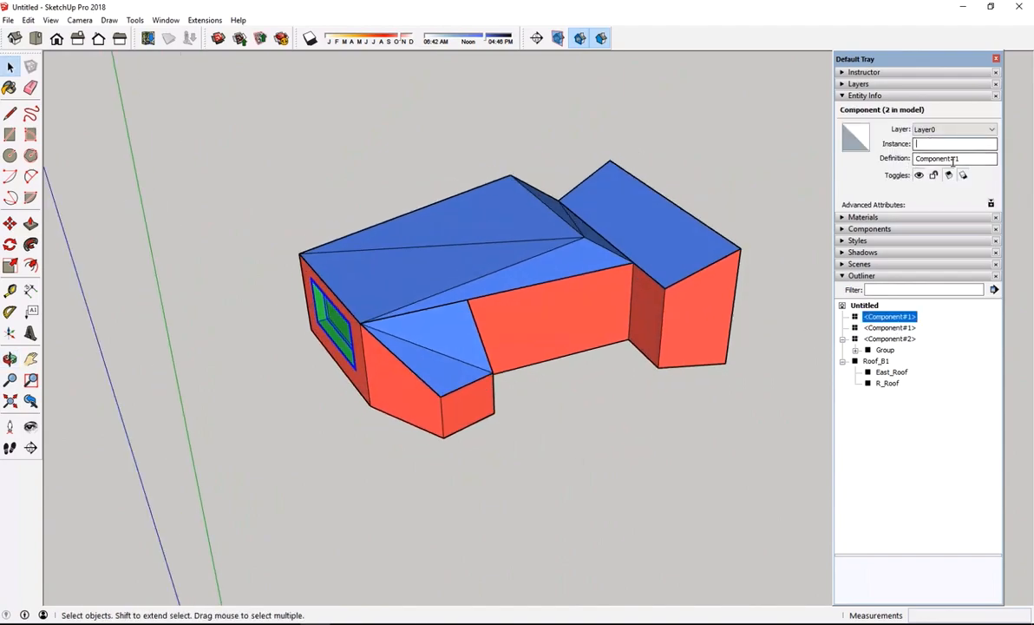
pyautogui.write('E')
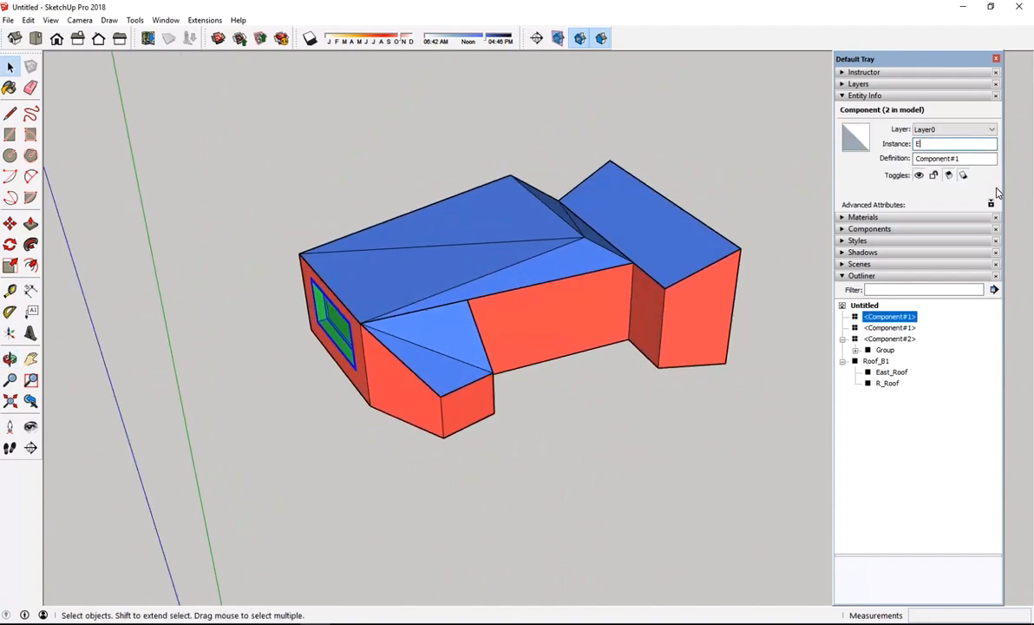
pyautogui.write('_Wind_t1')
pyautogui.press('BackSpace')
pyautogui.press('BackSpace')
pyautogui.write('T1')
pyautogui.click(658, 458)
# Give the matching window component in the opposite end wall, beside the ladder-like component, the instance name W_Win_T1
pyautogui.moveTo(692, 285); pyautogui.dragTo(346, 239, button='middle')
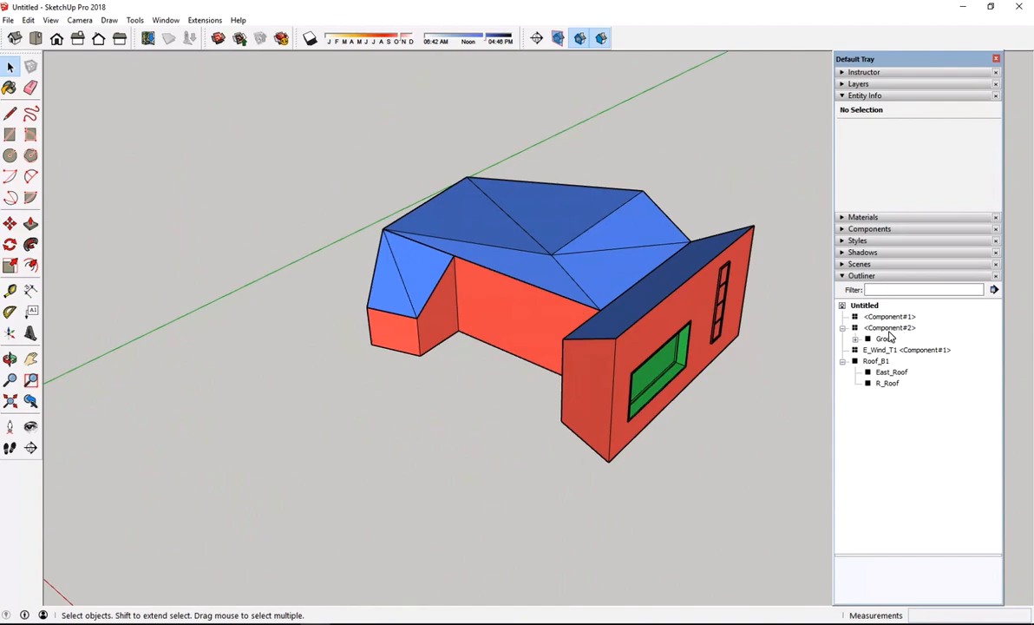
pyautogui.click(888, 316)
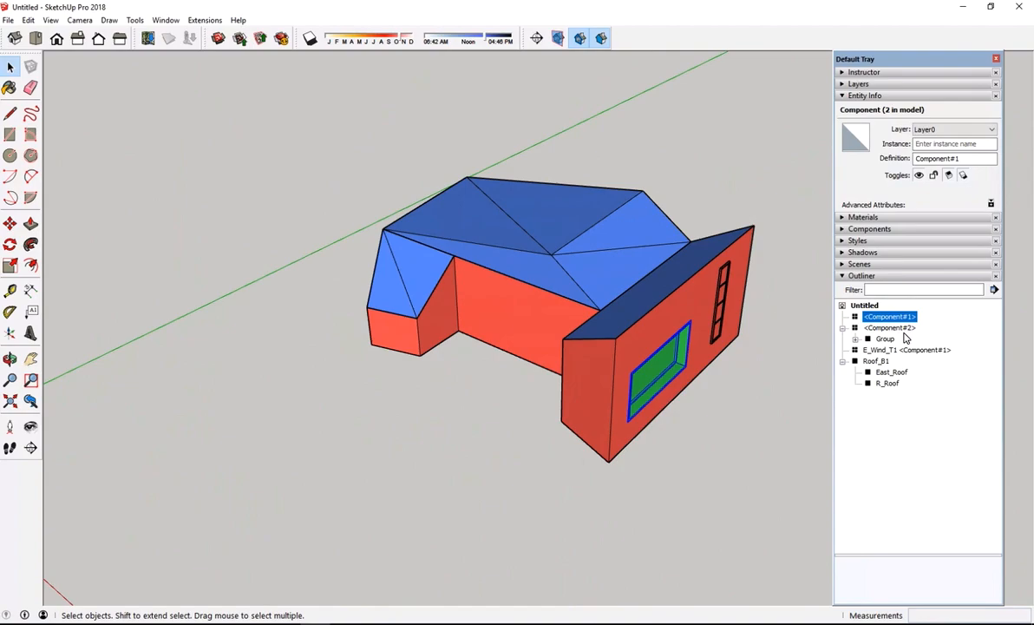
pyautogui.click(942, 144)
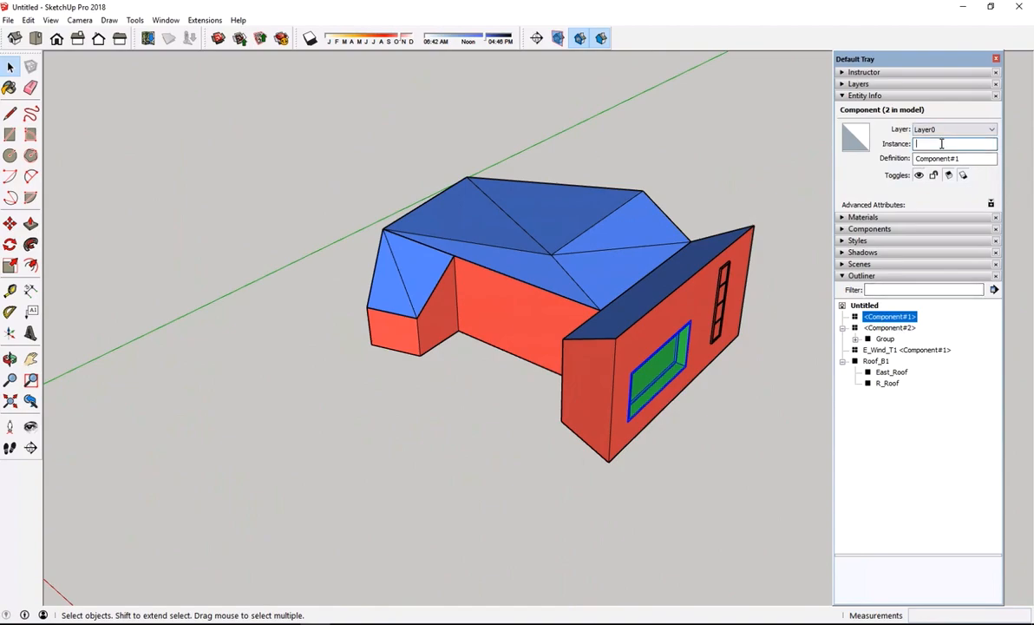
pyautogui.write('W_Wind_T1')
pyautogui.click(762, 180)
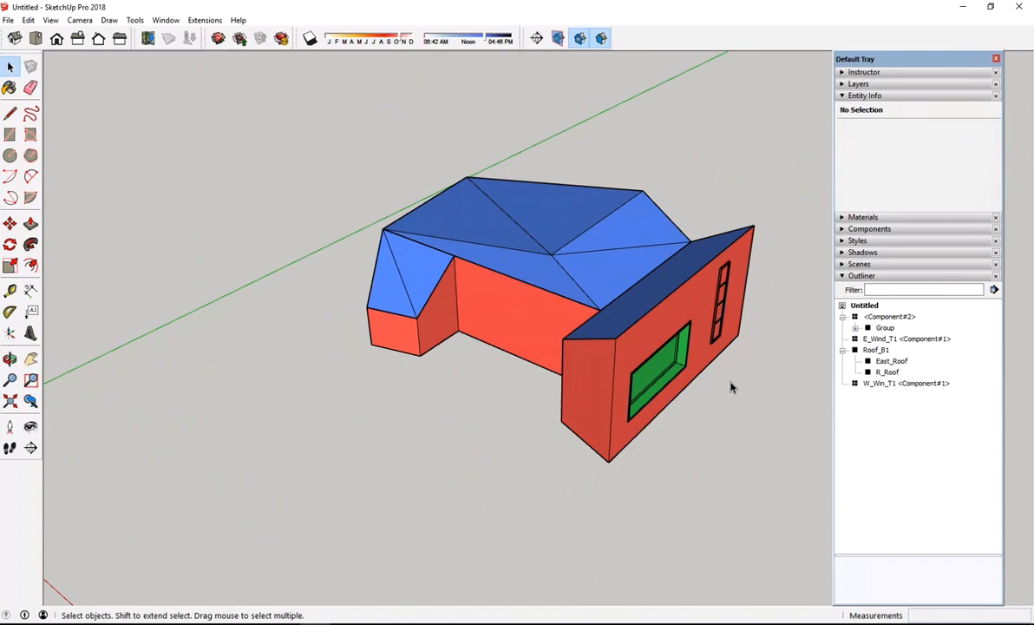
# Combine the window components E_Wind_T1 and W_Win_T1 into one parent group and check it from both ends of the house
pyautogui.click(882, 341)
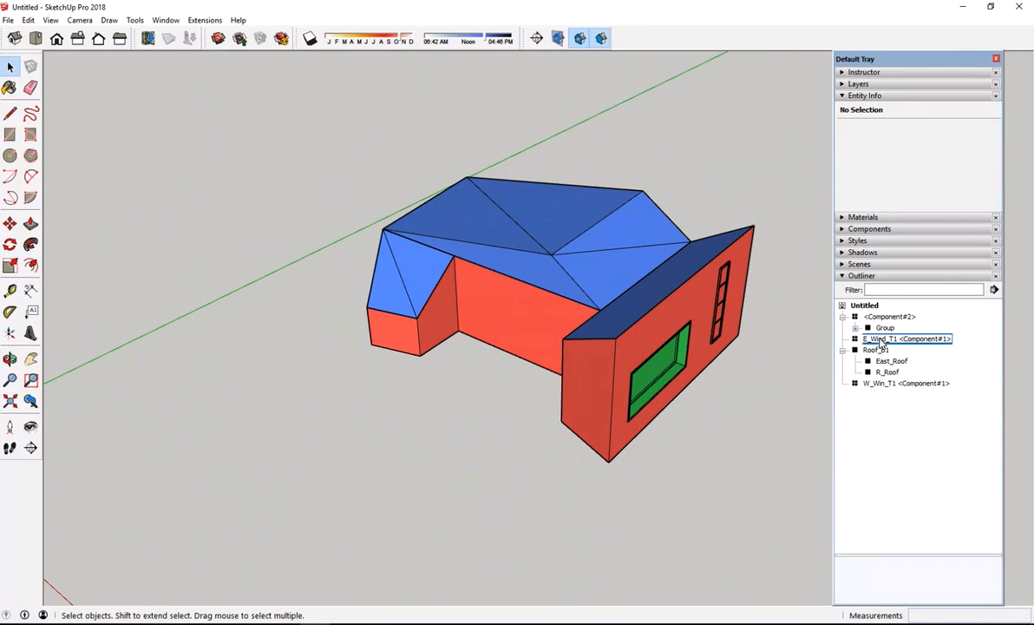
pyautogui.click(882, 340)
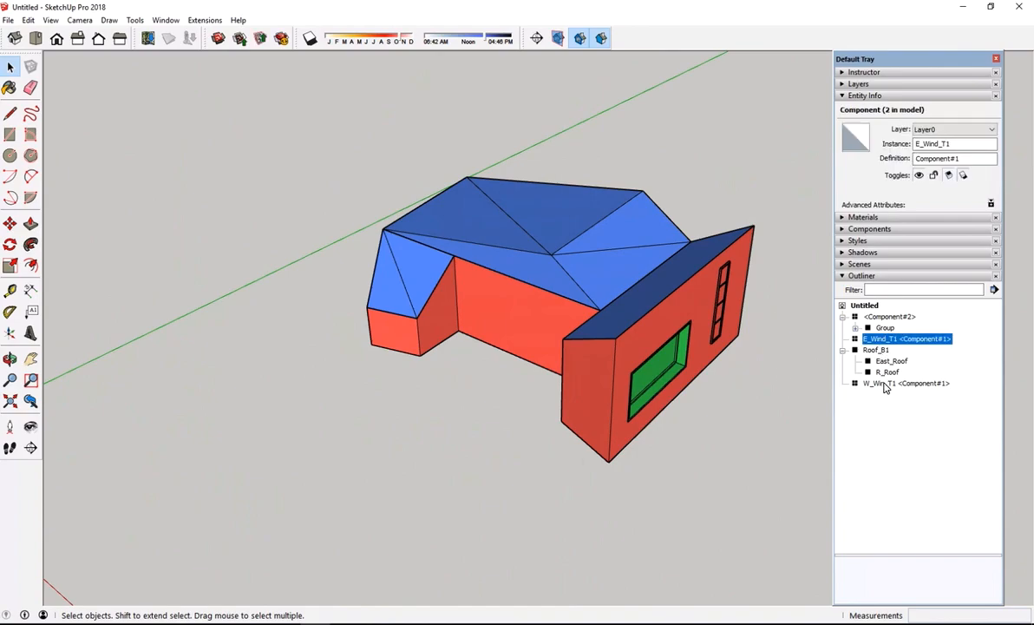
pyautogui.keyDown('ctrl'); pyautogui.click(884, 383); pyautogui.keyUp('ctrl')
pyautogui.rightClick(927, 385)
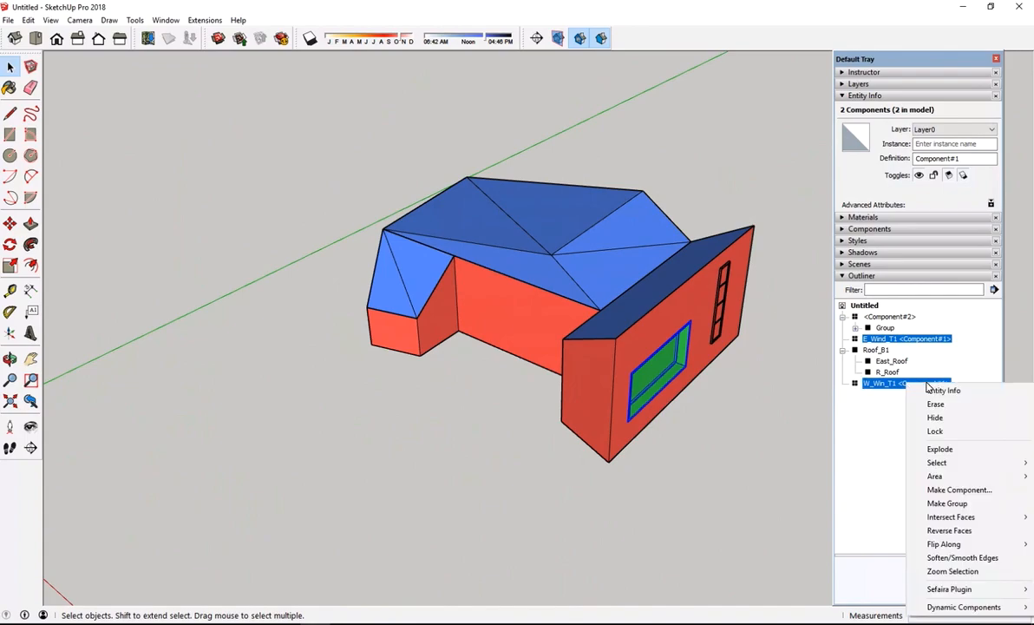
pyautogui.click(954, 503)
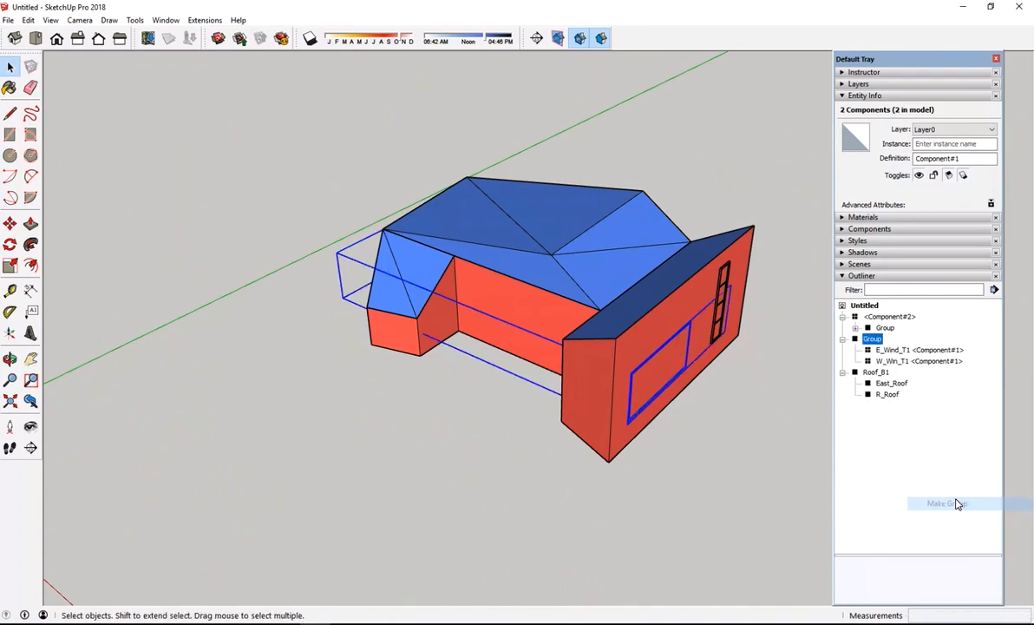
pyautogui.moveTo(168, 317); pyautogui.dragTo(656, 306, button='middle')
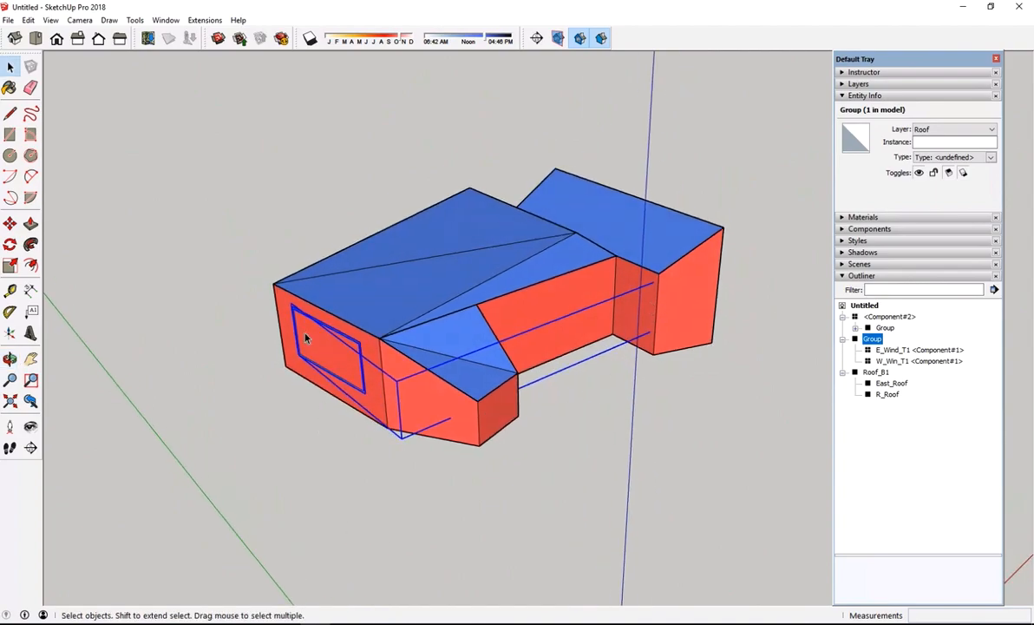
pyautogui.moveTo(550, 301); pyautogui.dragTo(521, 369, button='middle')
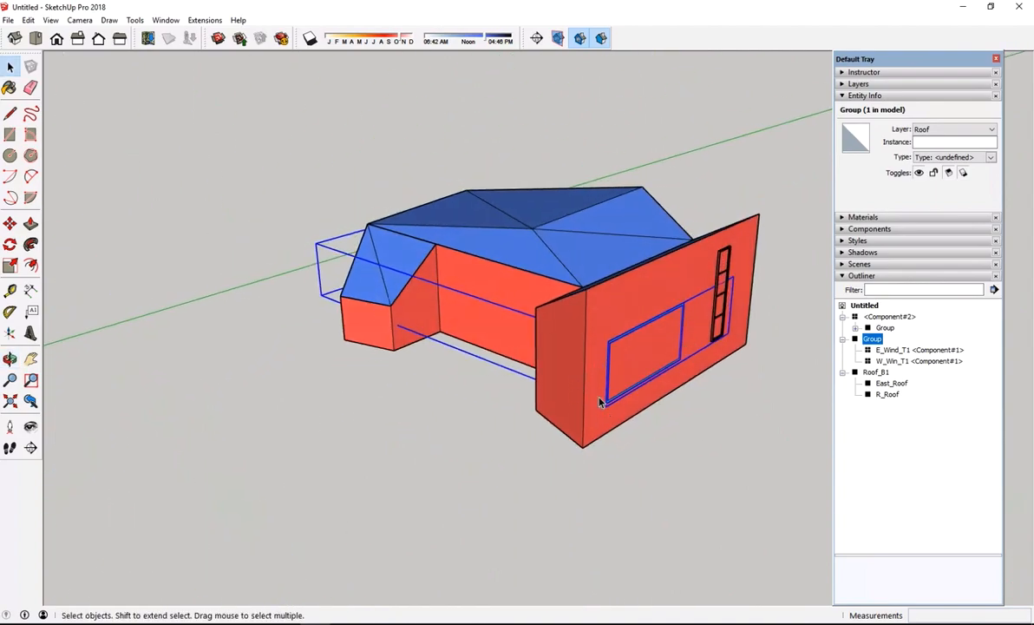